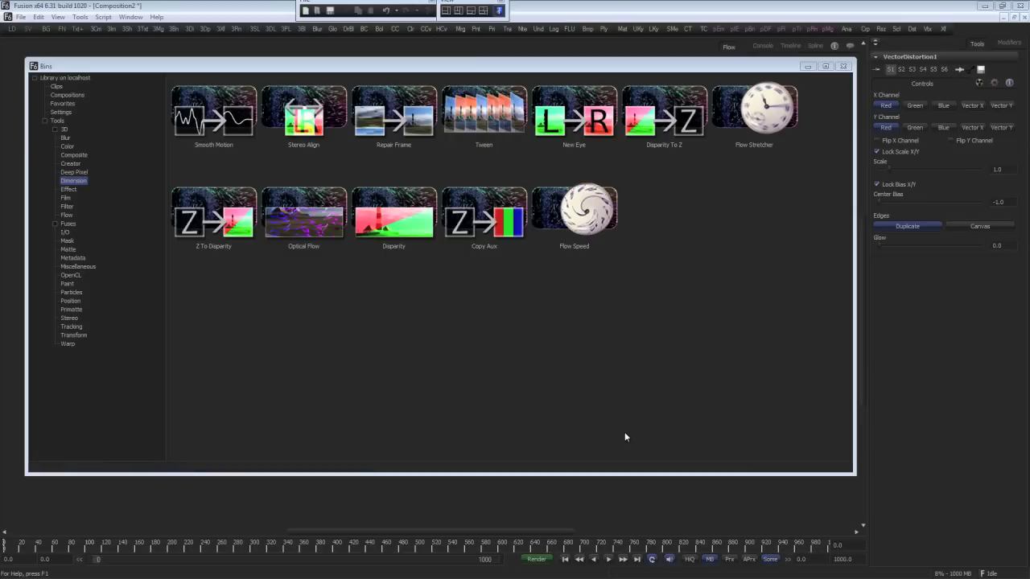
pyautogui.hotkey('ctrl', 'b')
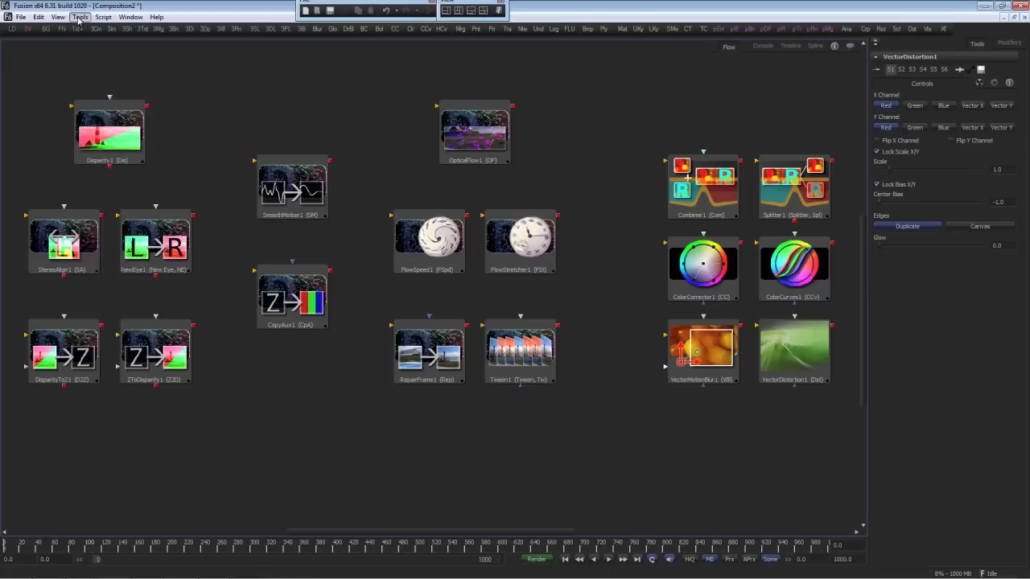
# Float the Tools > Dimension submenu as a palette and search the Add Tool list for 'stereo'
pyautogui.click(80, 17)
pyautogui.moveTo(97, 105)
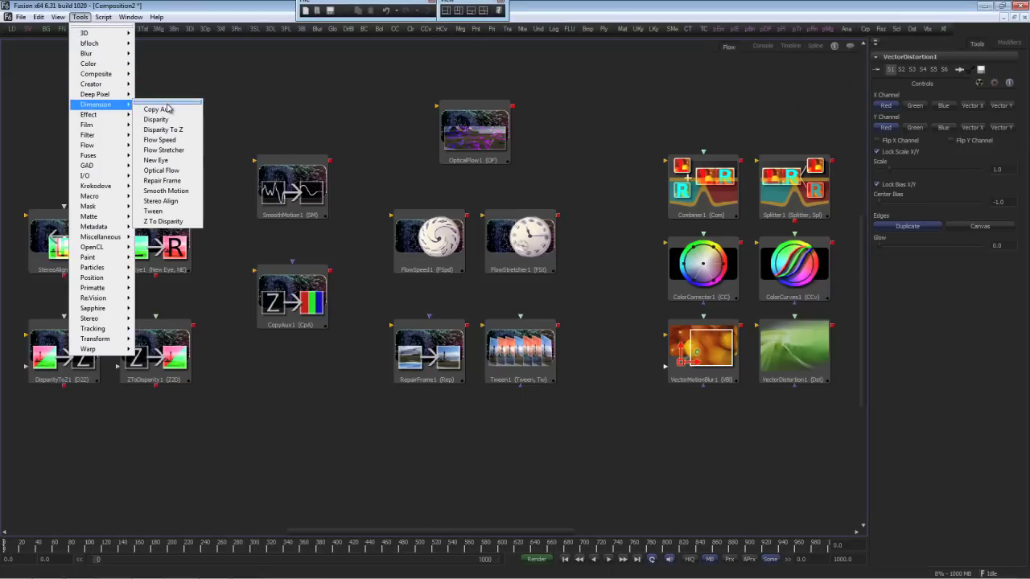
pyautogui.click(167, 103)
pyautogui.hotkey('ctrl', 'space')
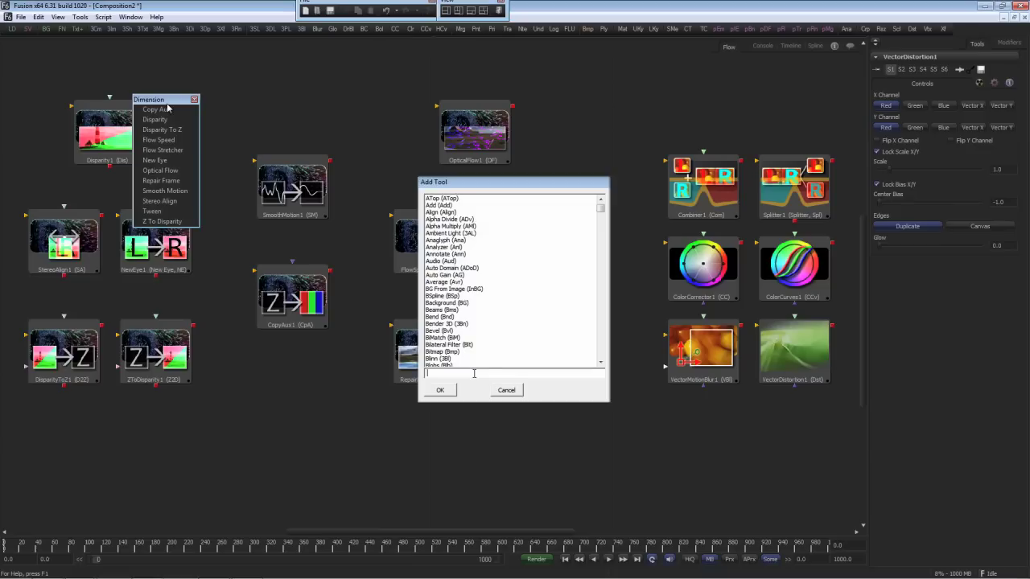
pyautogui.write('stereo')
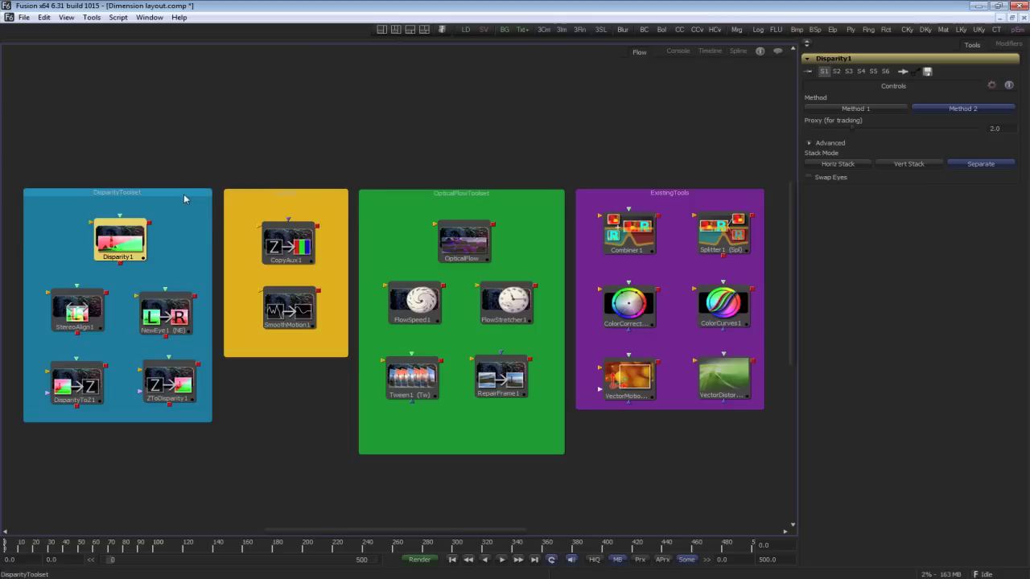
# Select the DisparityToolset, OpticalFlowToolset, Utilities and ExistingTools groups in turn, then show Disparity1's controls
pyautogui.click(183, 194)
pyautogui.click(421, 198)
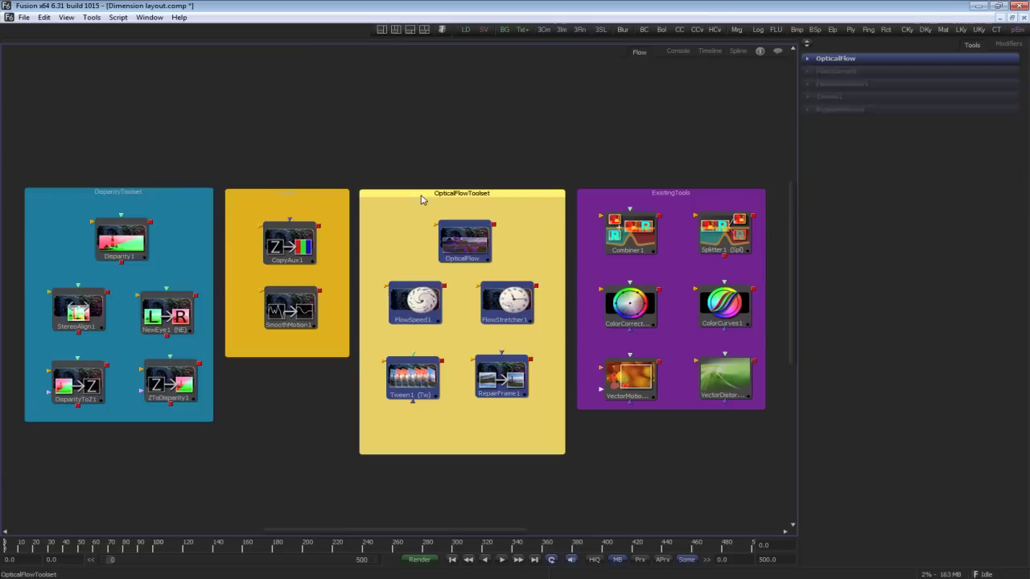
pyautogui.click(204, 194)
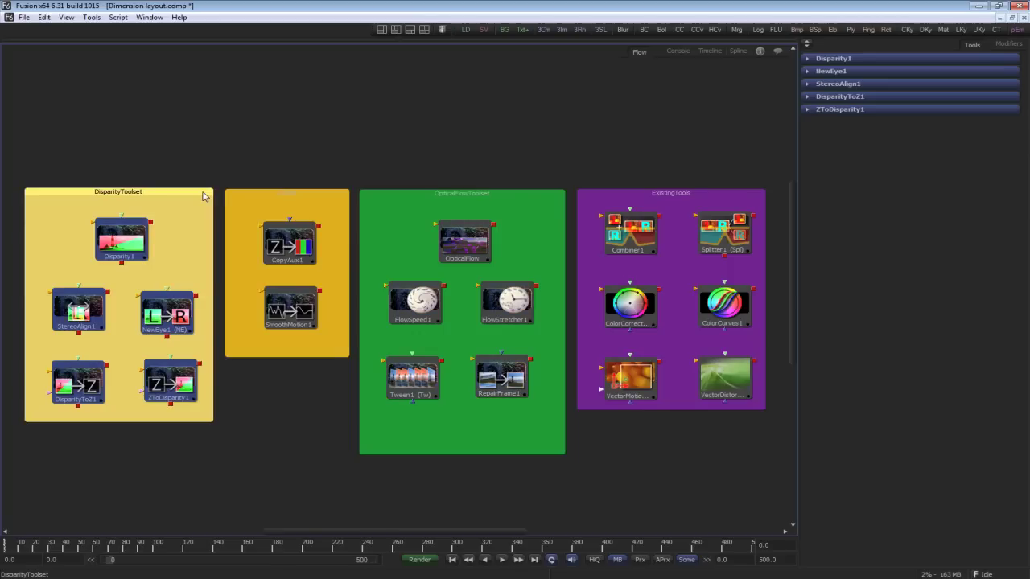
pyautogui.click(368, 196)
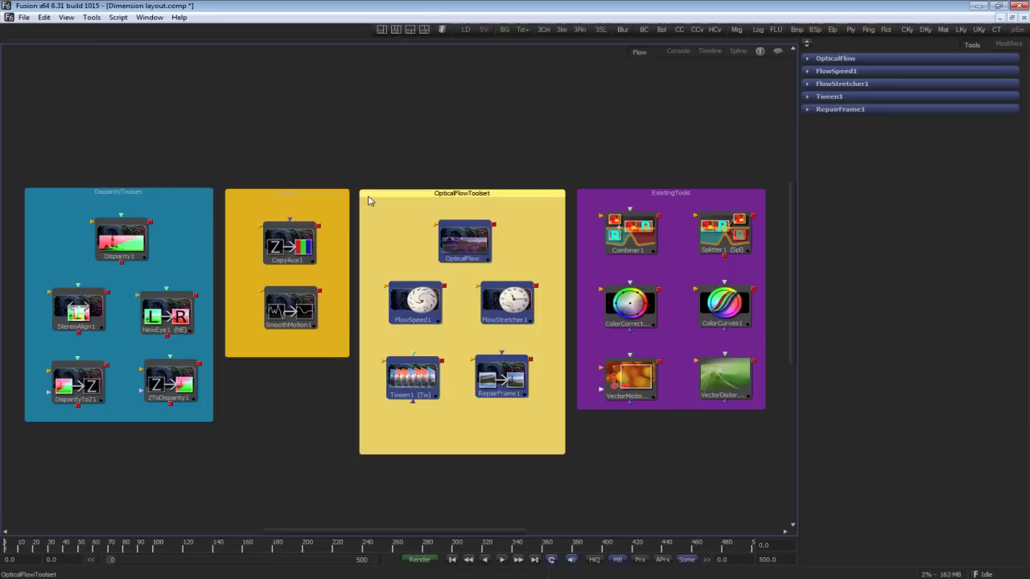
pyautogui.click(334, 194)
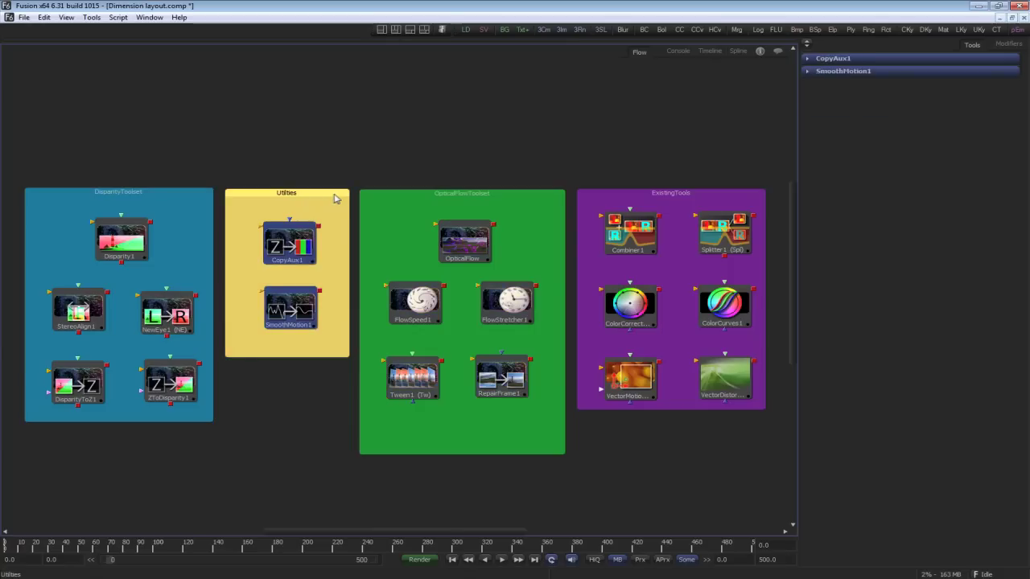
pyautogui.click(600, 196)
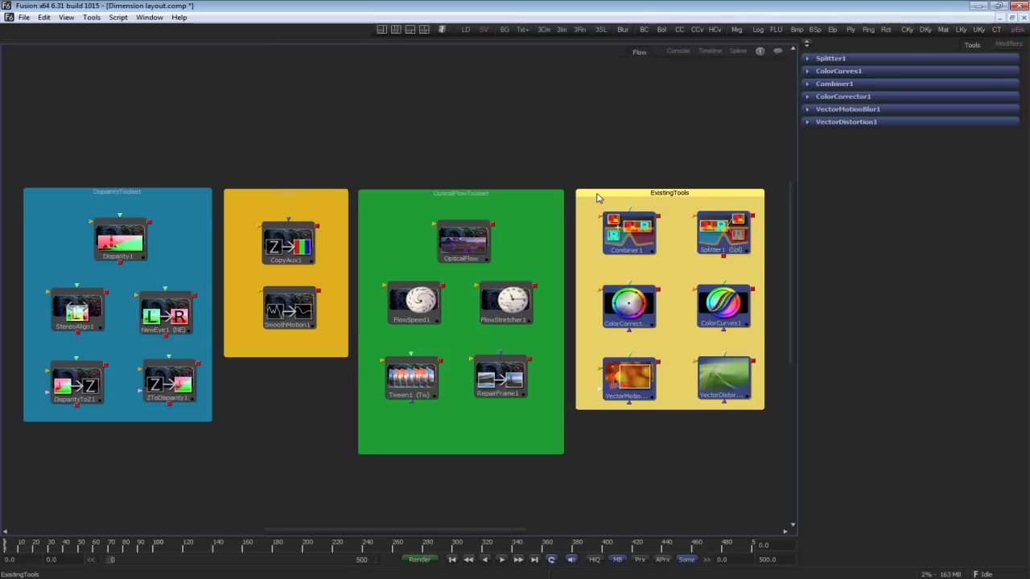
pyautogui.click(125, 247)
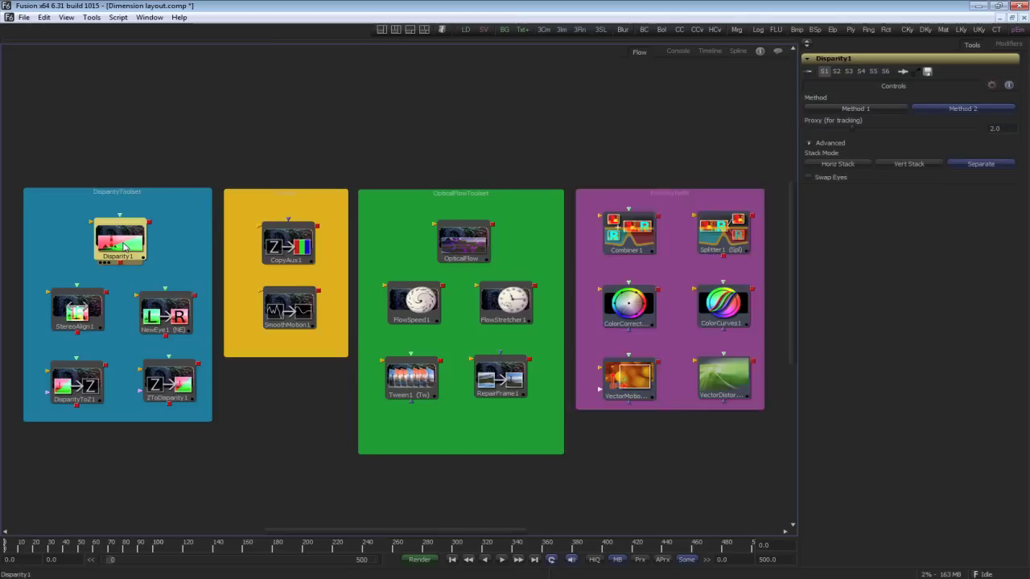
# Switch the Tools panel from Disparity1 to StereoAlign1's controls
pyautogui.click(85, 300)
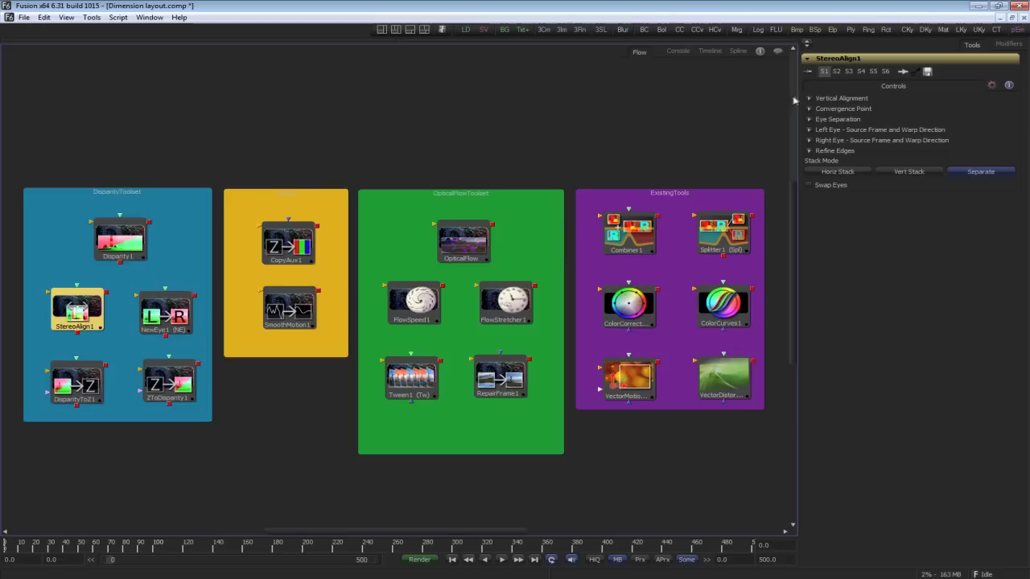
# Expand StereoAlign1's Vertical Alignment, Convergence Point, Eye Separation, Left/Right Eye and Refine Edges sections, then view NewEye1
pyautogui.click(809, 98)
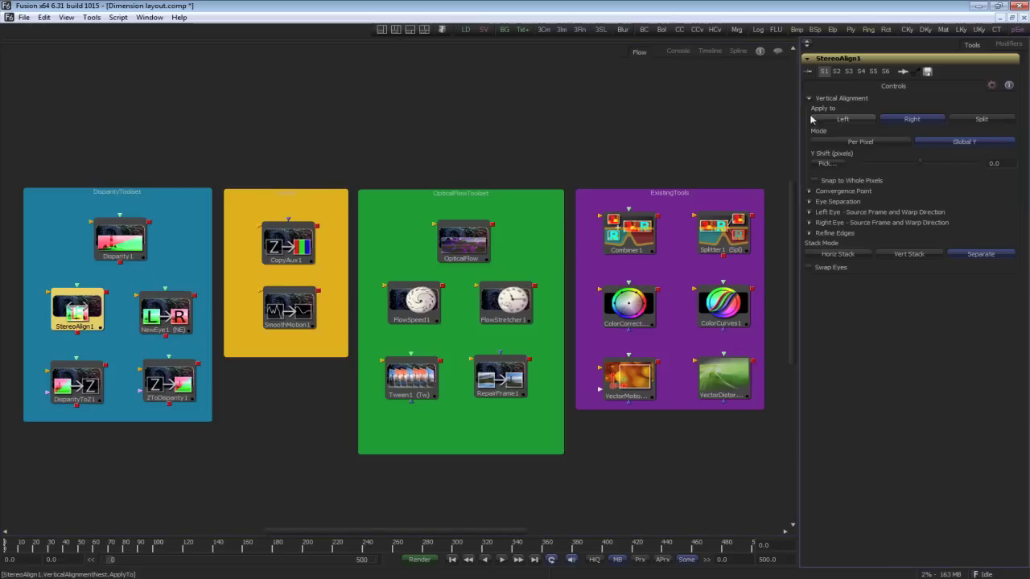
pyautogui.click(810, 192)
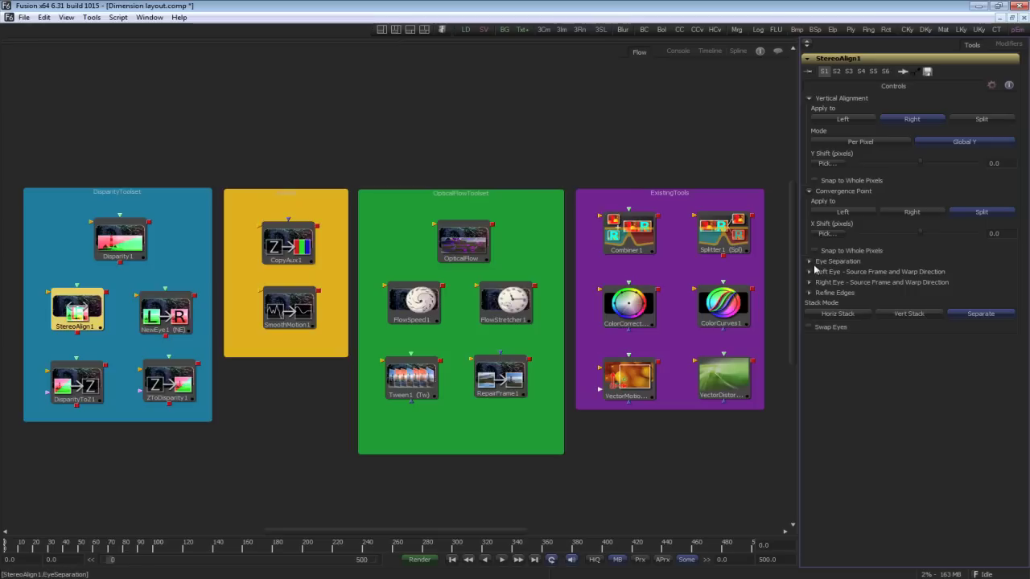
pyautogui.click(810, 262)
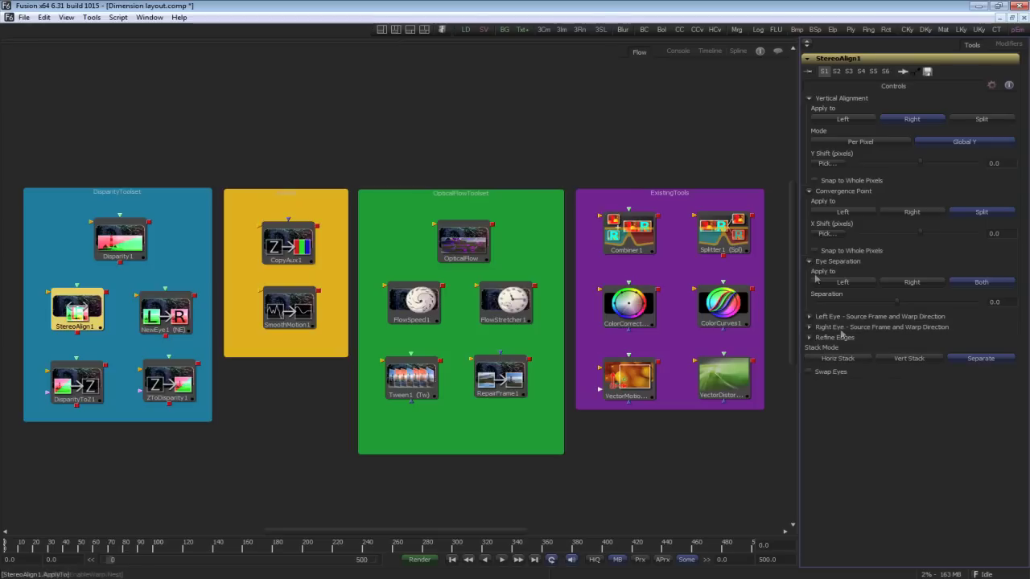
pyautogui.click(810, 317)
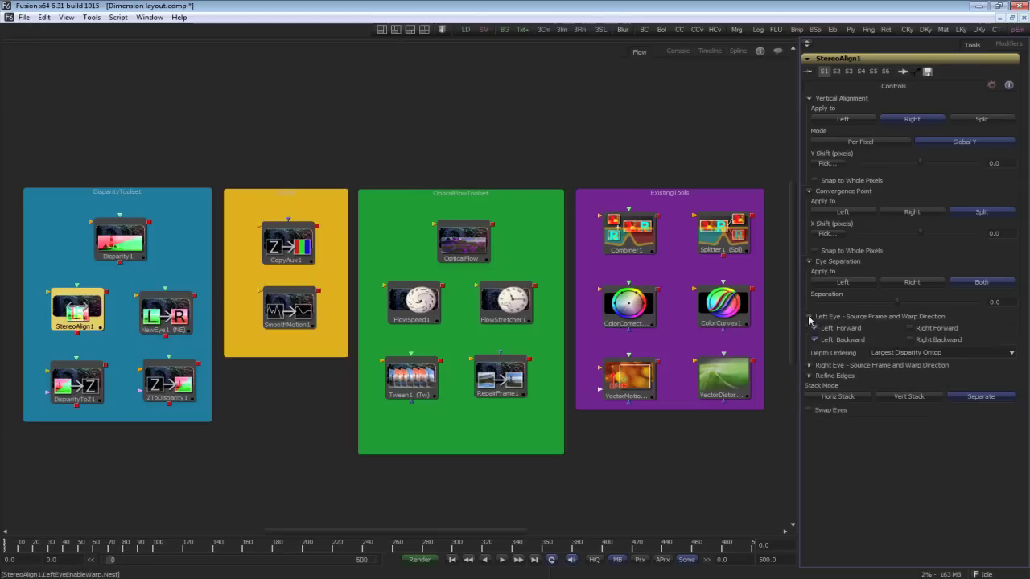
pyautogui.click(810, 366)
pyautogui.click(810, 414)
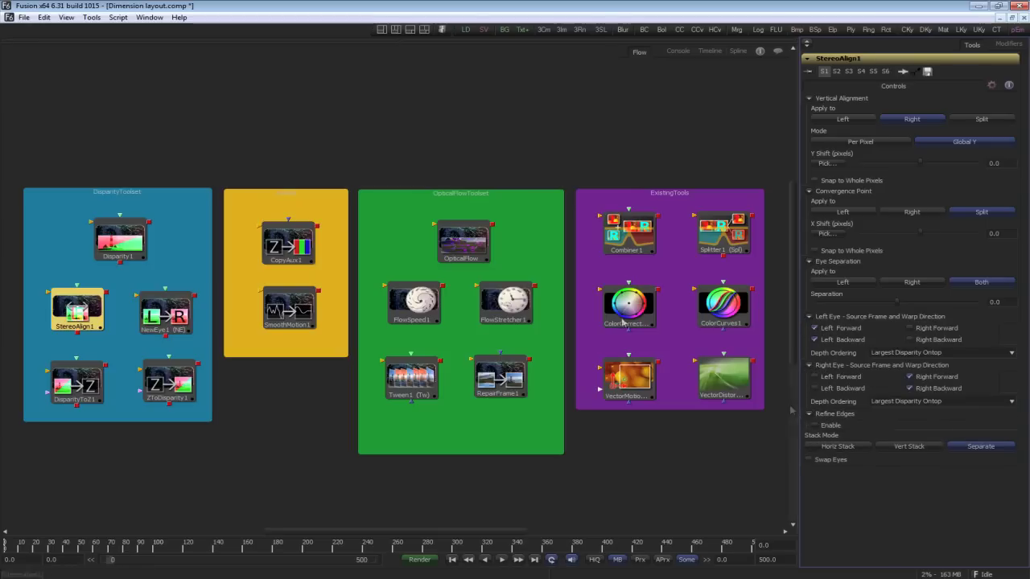
pyautogui.click(157, 315)
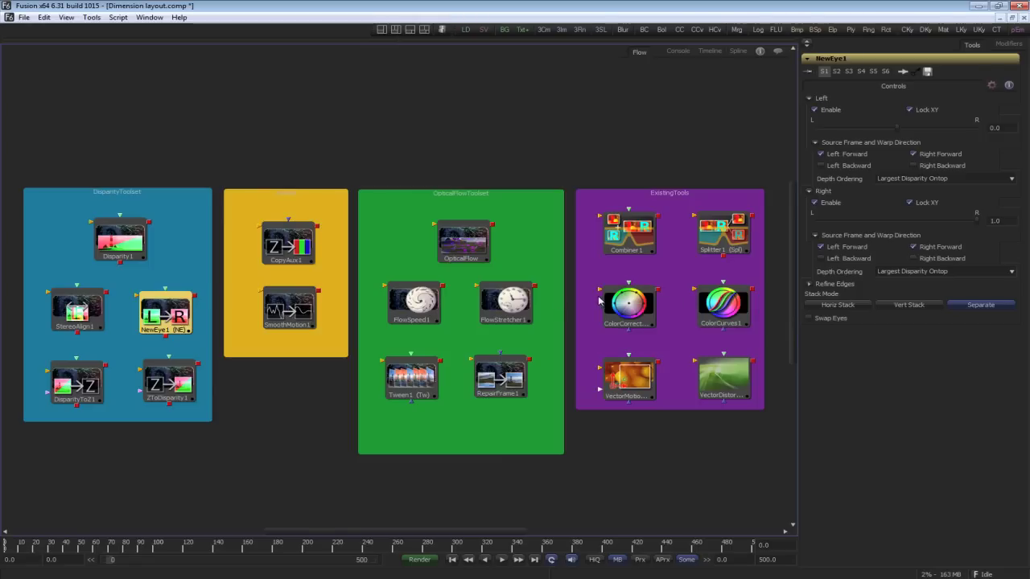
# Show the DisparityToZ1, ZToDisparity1 and OpticalFlow tools' controls in turn
pyautogui.click(81, 375)
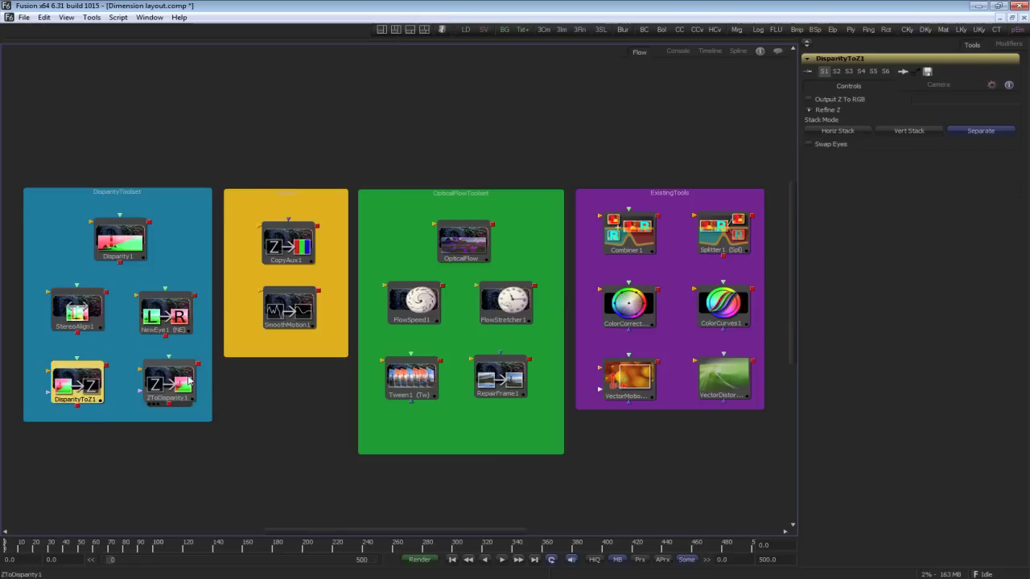
pyautogui.click(186, 380)
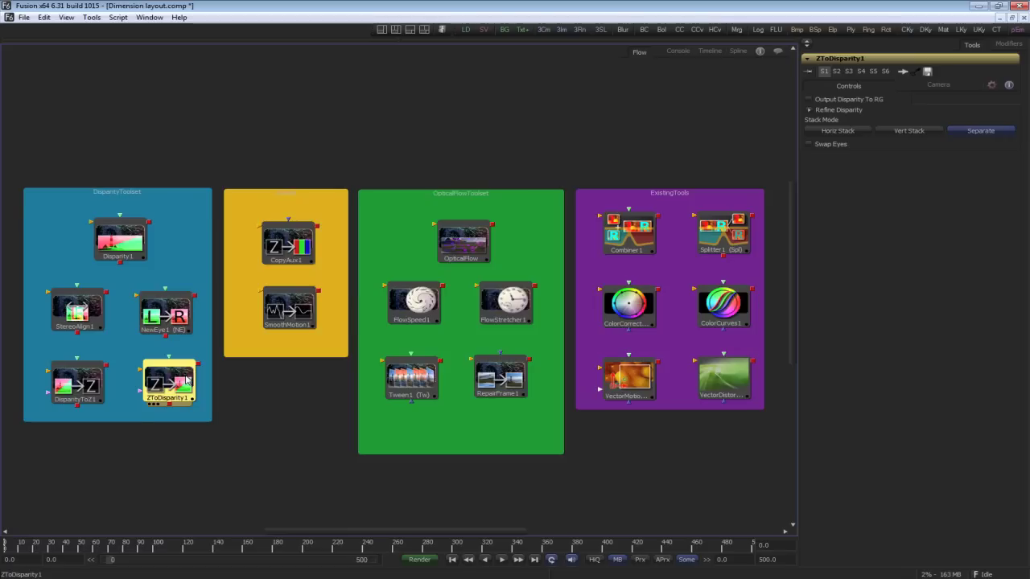
pyautogui.click(459, 234)
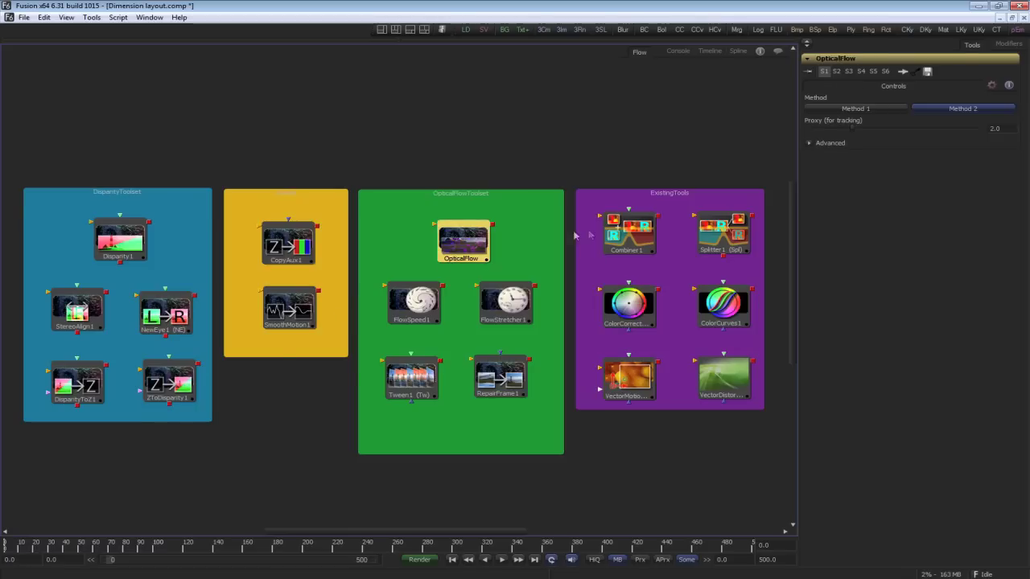
# Expand OpticalFlow's advanced smoothness, warps and iterations settings, then show FlowSpeed1's controls
pyautogui.click(810, 143)
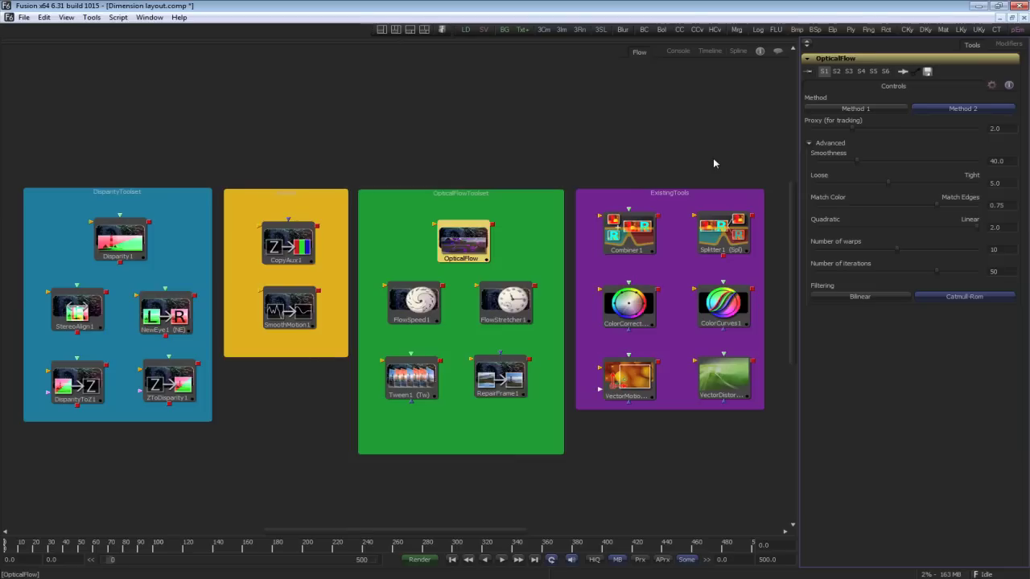
pyautogui.click(418, 302)
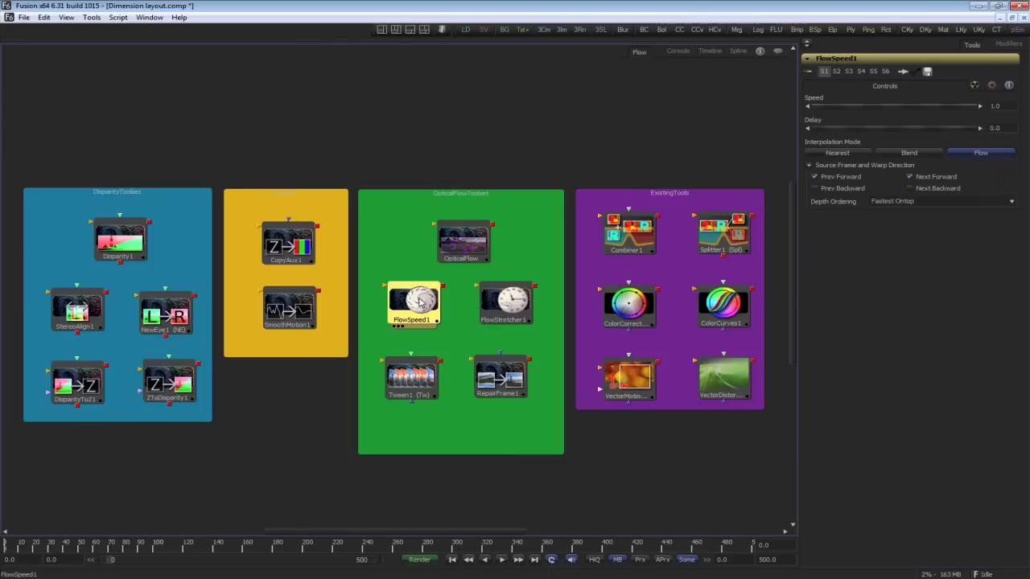
# View the FlowStretcher1, RepairFrame1, Tween1 and CopyAux1 controls one after another
pyautogui.click(495, 305)
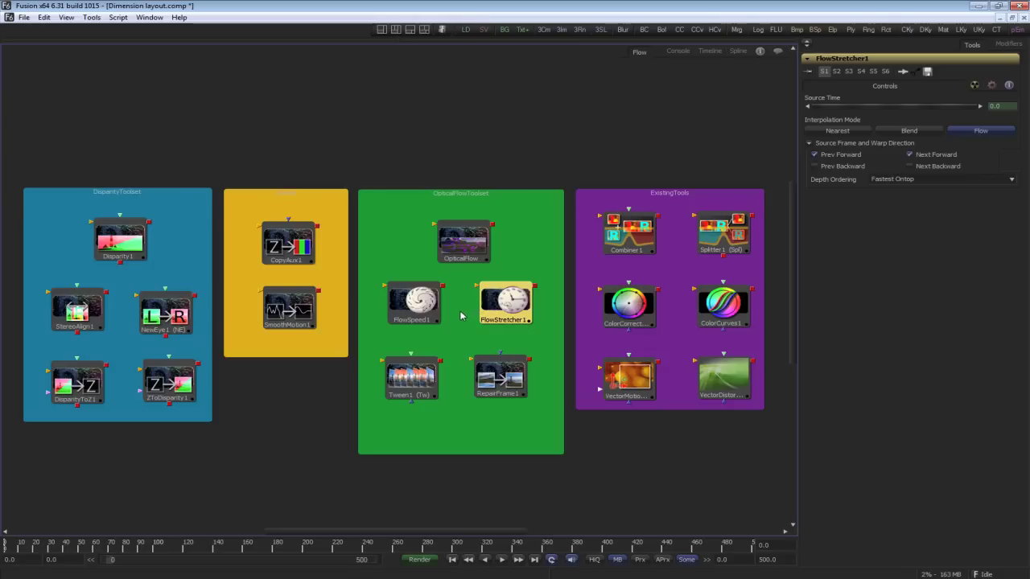
pyautogui.click(524, 376)
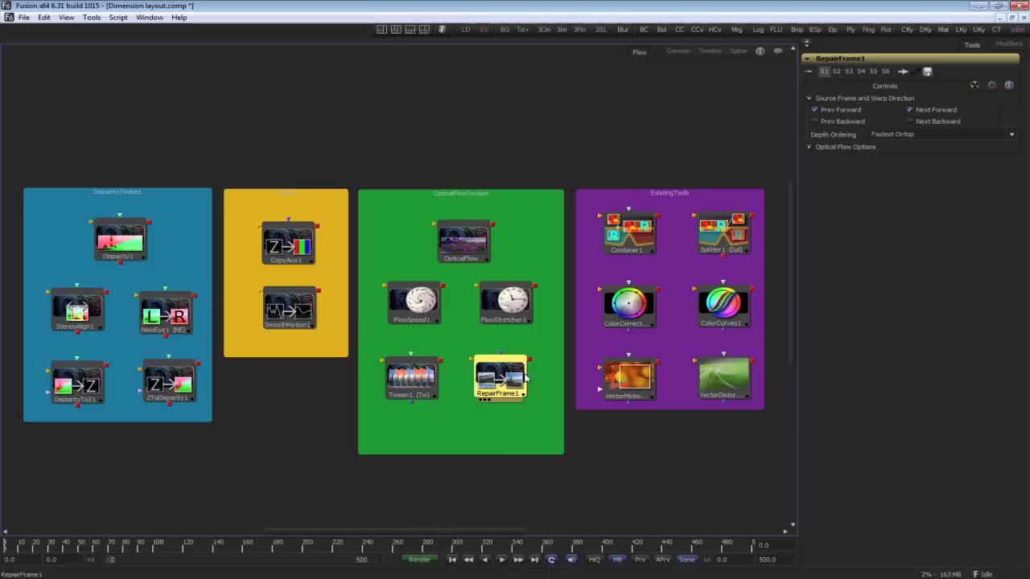
pyautogui.click(429, 387)
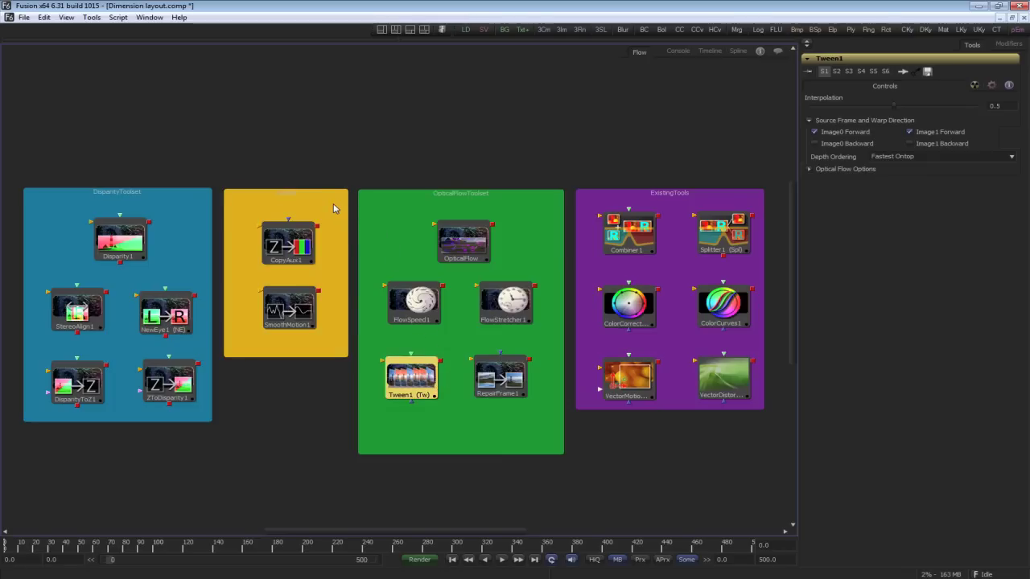
pyautogui.click(312, 242)
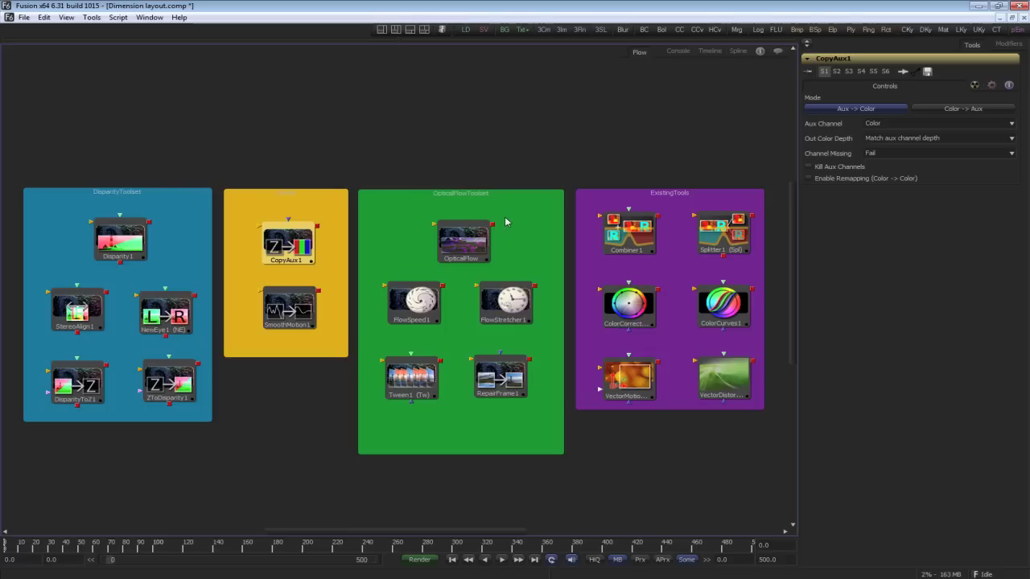
# Show SmoothMotion1's settings, then Combiner1's controls with Combine set to Horiz
pyautogui.click(287, 316)
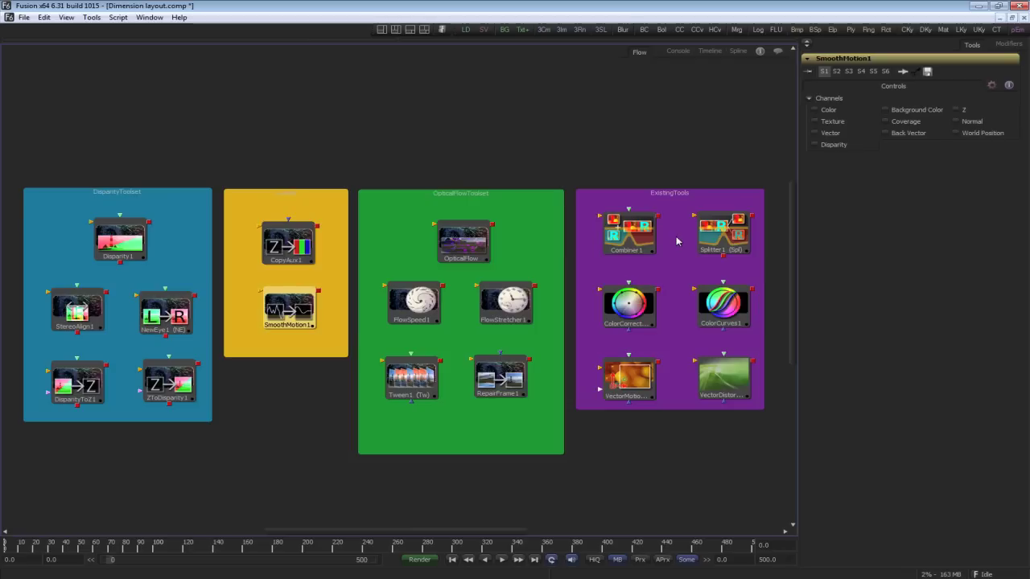
pyautogui.click(642, 241)
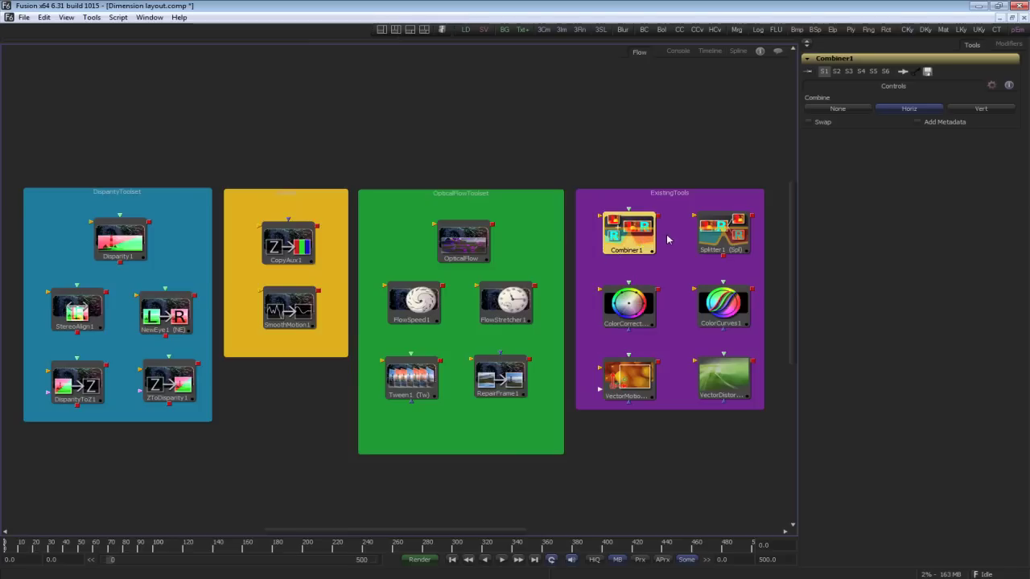
# Step through the Splitter1, ColorCorrector1, ColorCurves1, VectorMotionBlur1 and VectorDistortion1 controls
pyautogui.click(679, 238)
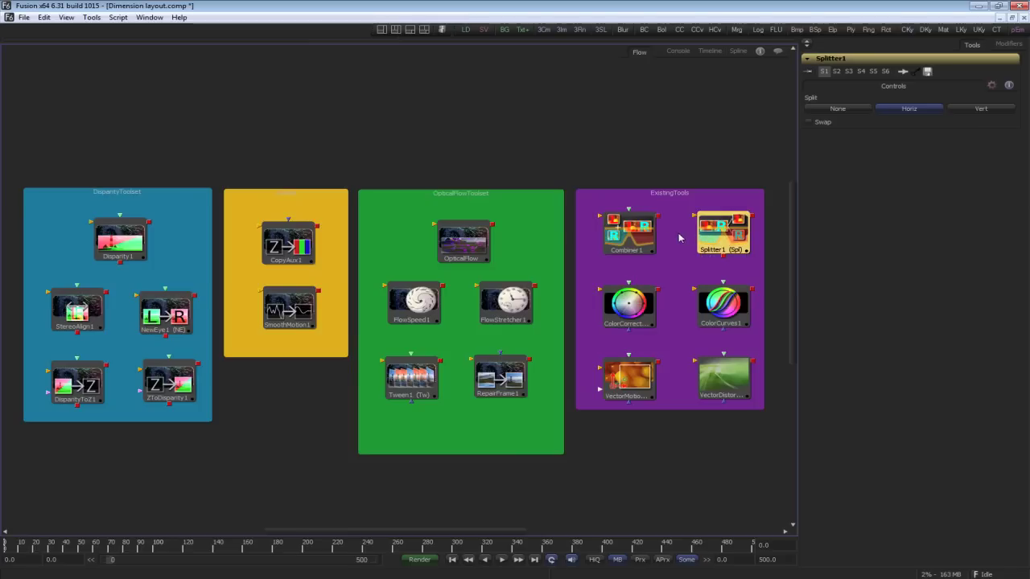
pyautogui.click(642, 303)
pyautogui.click(725, 304)
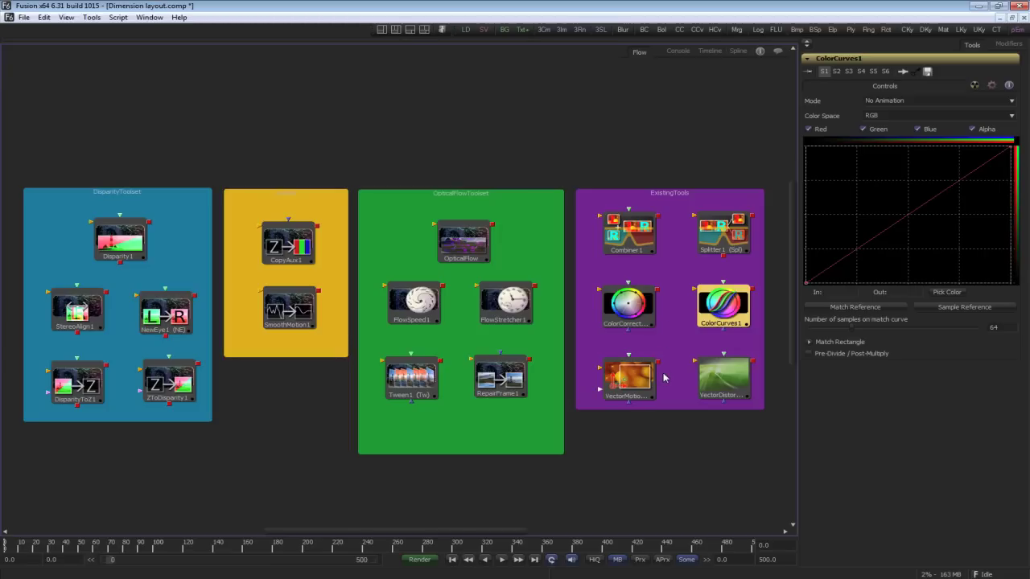
pyautogui.click(640, 384)
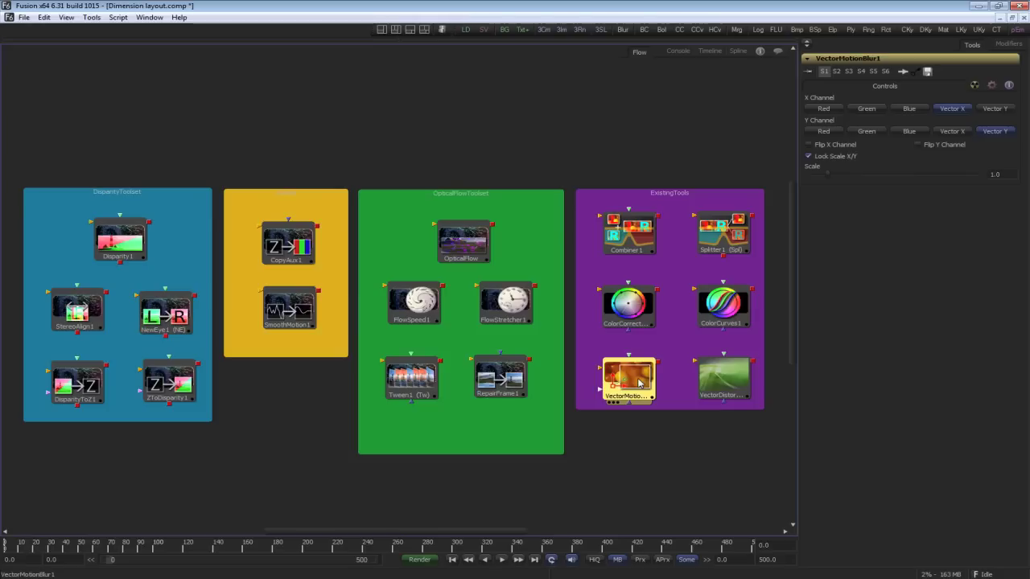
pyautogui.click(714, 375)
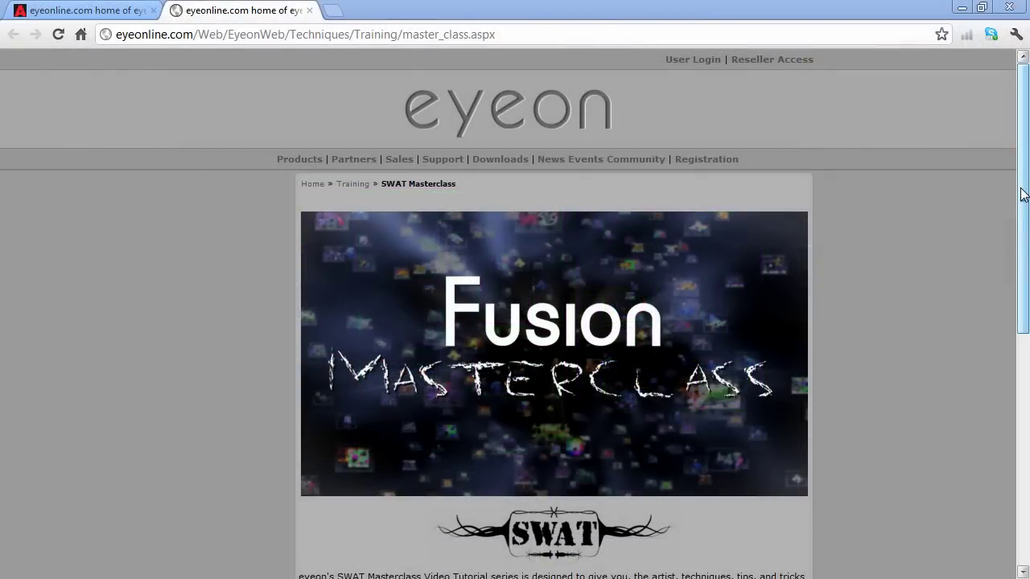
# Scroll the eyeon SWAT Masterclass page down to the Masterclass 101–105 video listings
pyautogui.moveTo(1024, 193); pyautogui.dragTo(1024, 397)
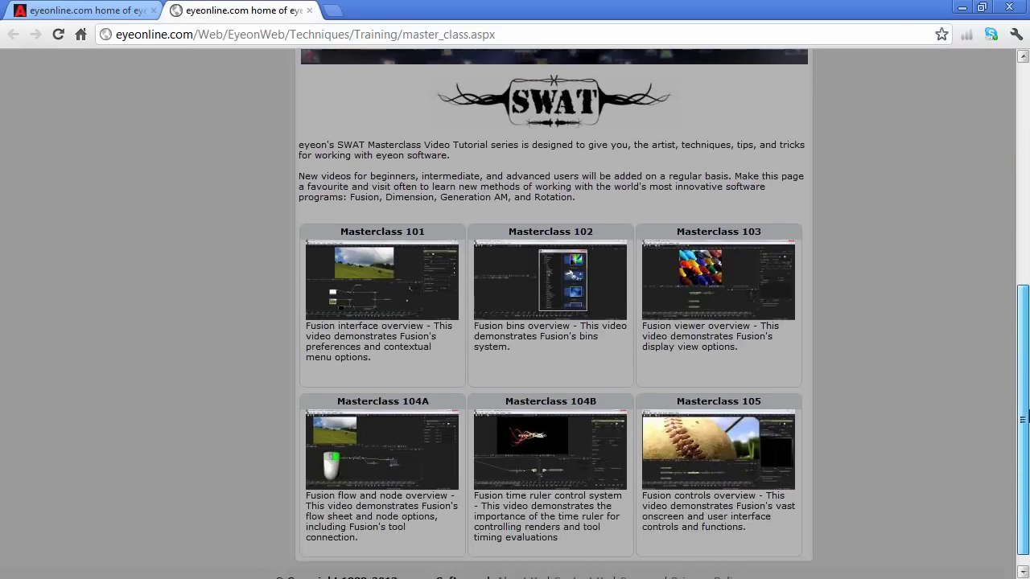